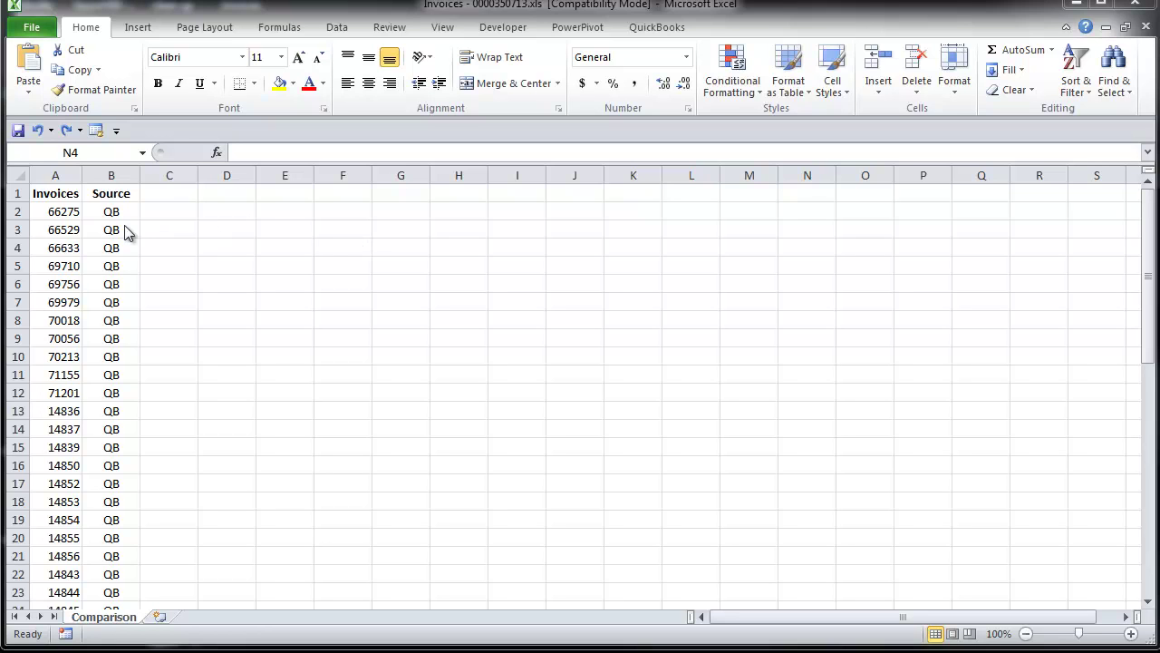
# Select the invoice numbers from A2 down to A53, then clear the selection.
pyautogui.click(60, 215)
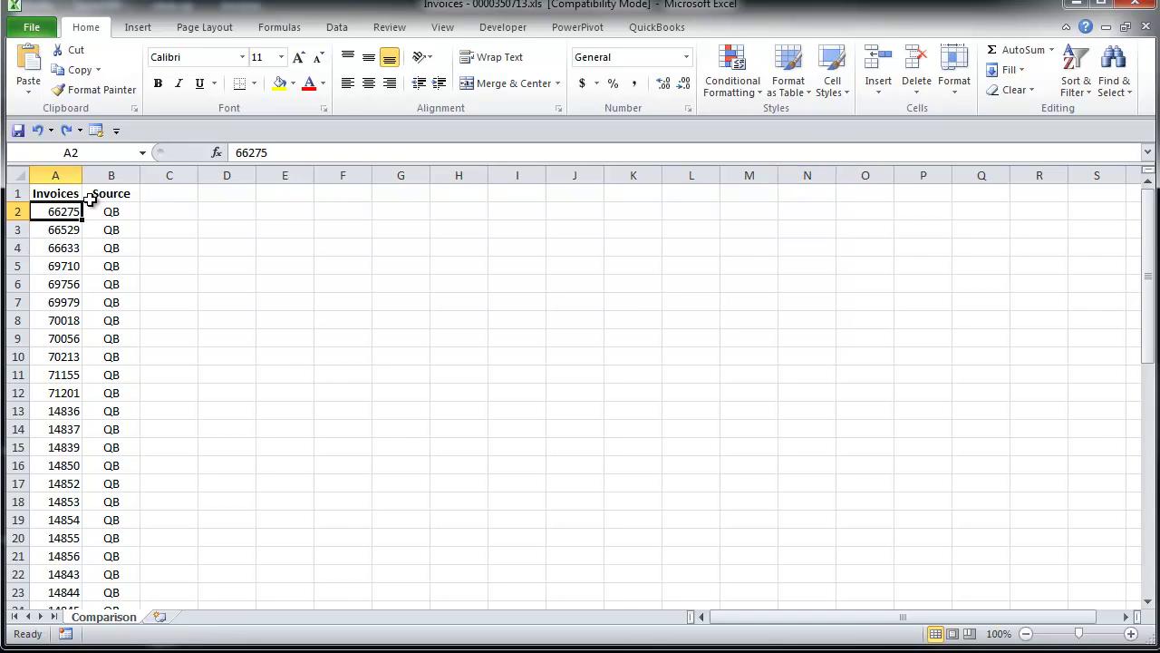
pyautogui.hotkey('ctrl', 'shift', 'Down')
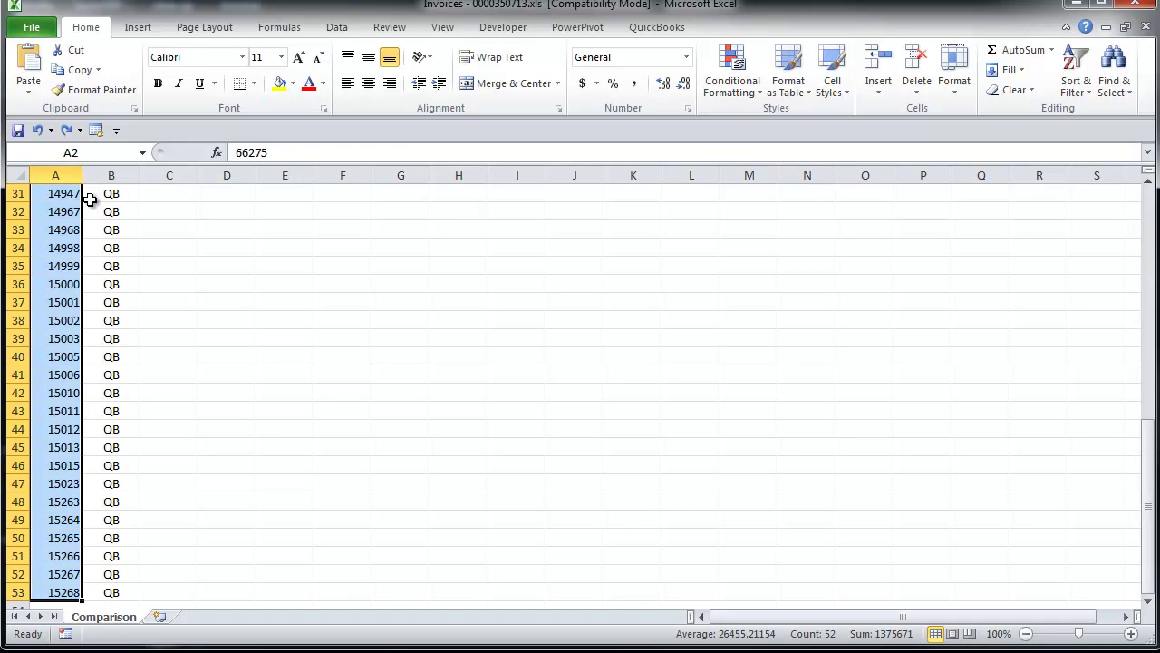
pyautogui.click(578, 227)
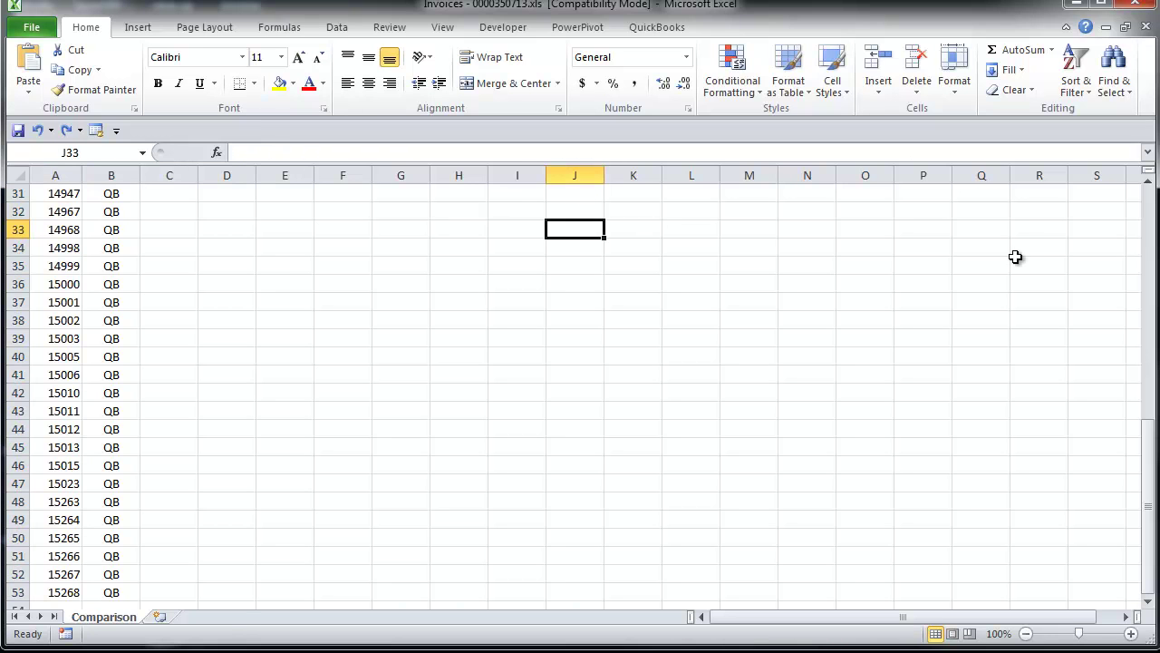
# Select all 54 invoice PDFs in the invoices folder, then put the folder window away.
pyautogui.click(86, 606)
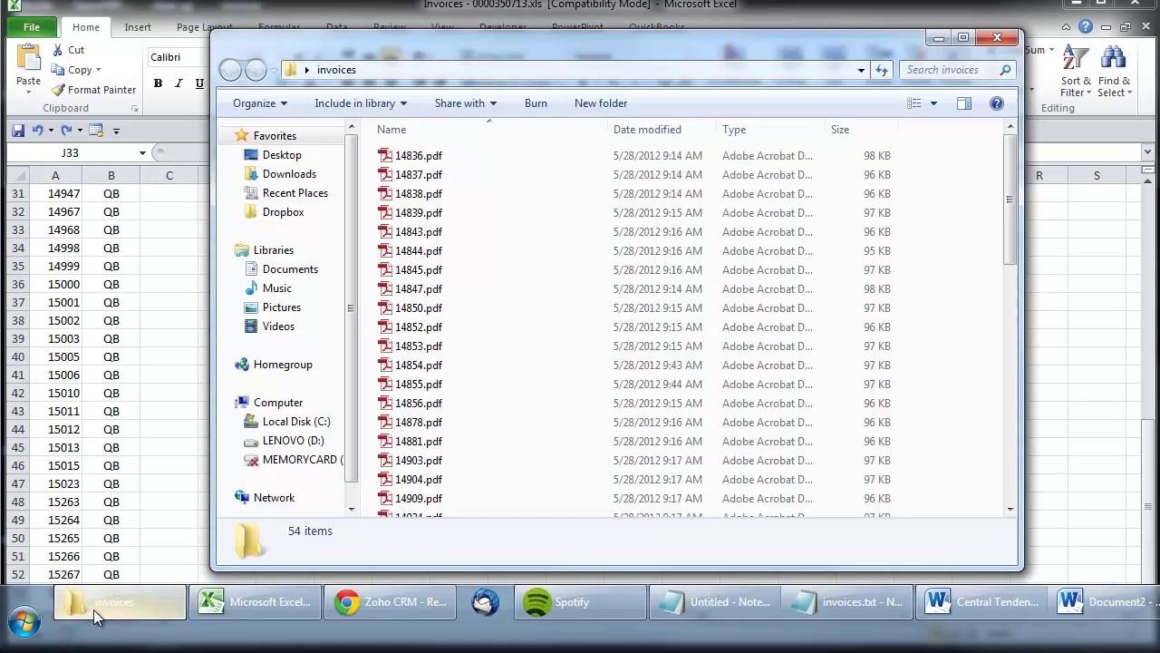
pyautogui.click(412, 155)
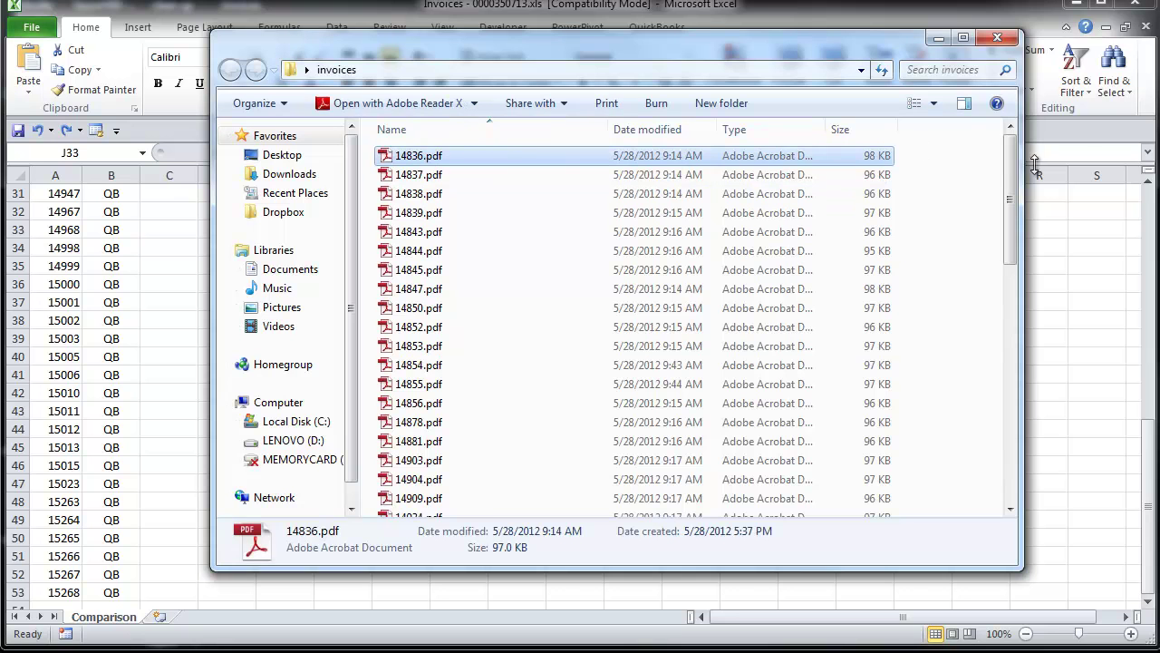
pyautogui.moveTo(1012, 185); pyautogui.dragTo(999, 458)
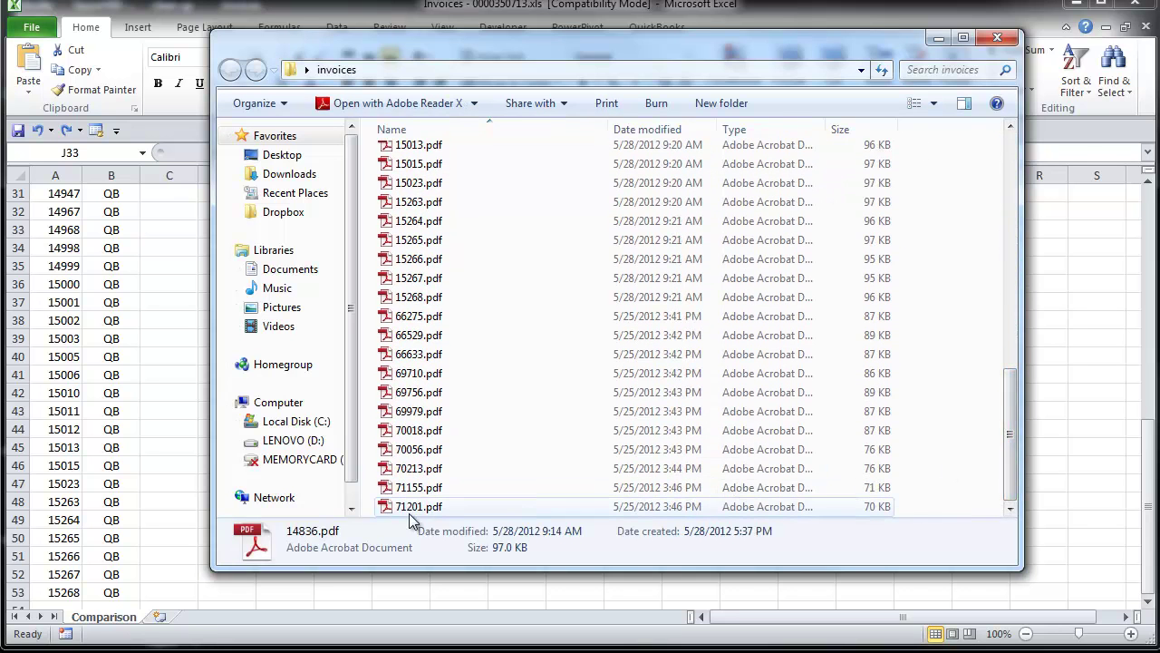
pyautogui.hotkey('alt', 'Tab')
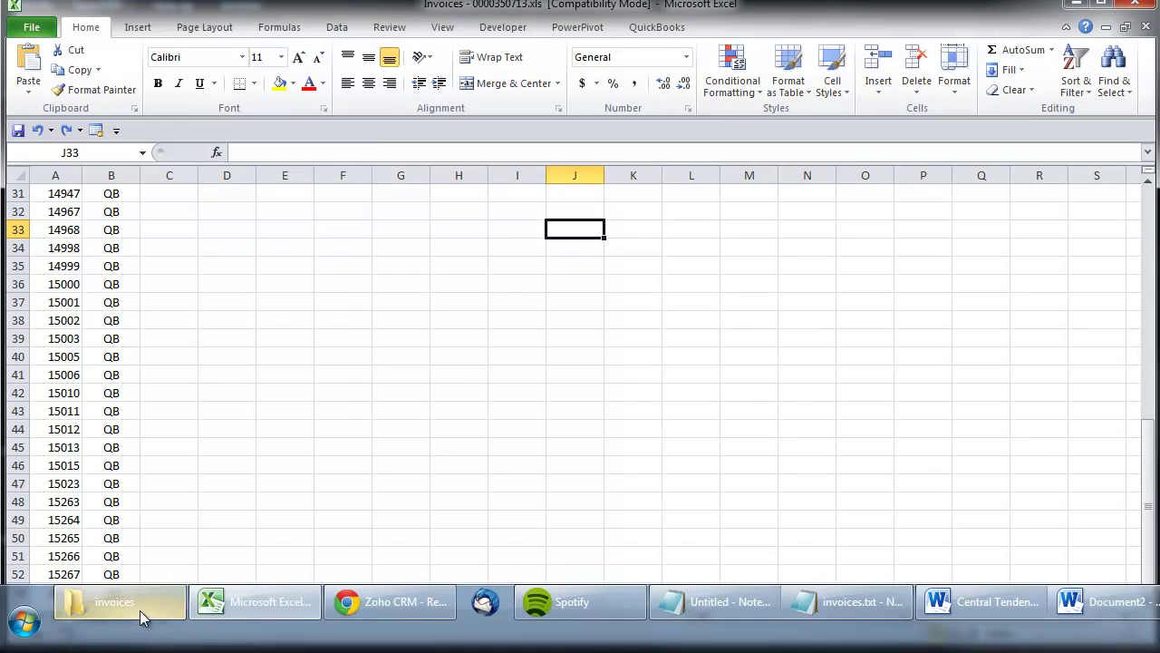
pyautogui.click(118, 601)
pyautogui.keyDown('shift'); pyautogui.click(412, 506); pyautogui.keyUp('shift')
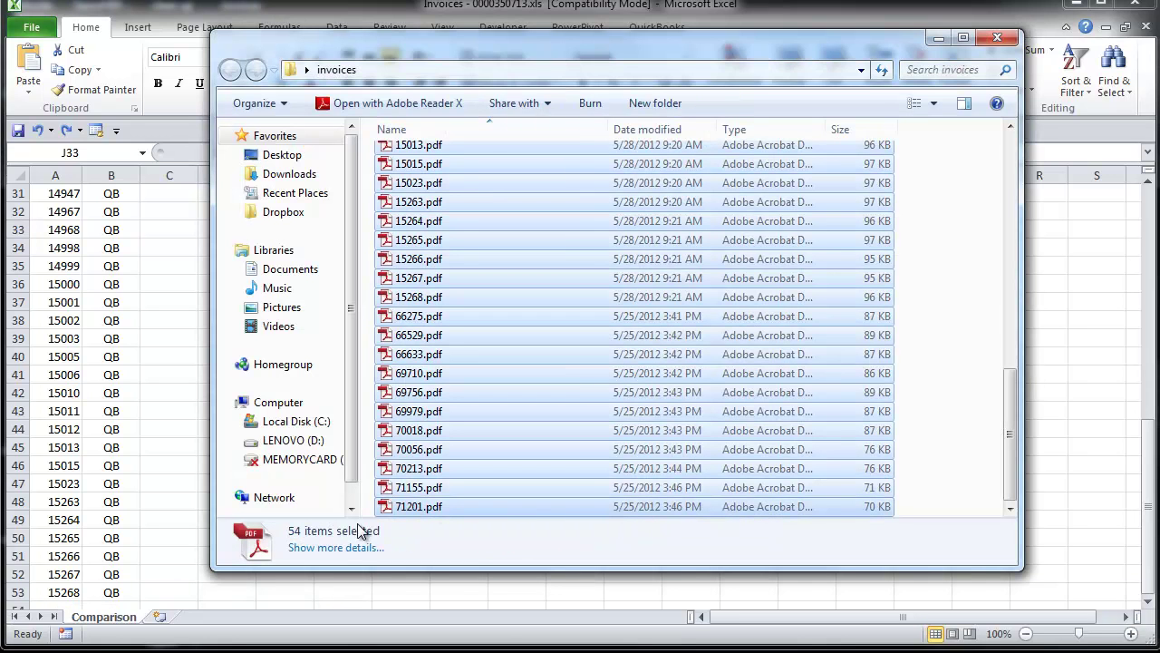
pyautogui.click(1069, 297)
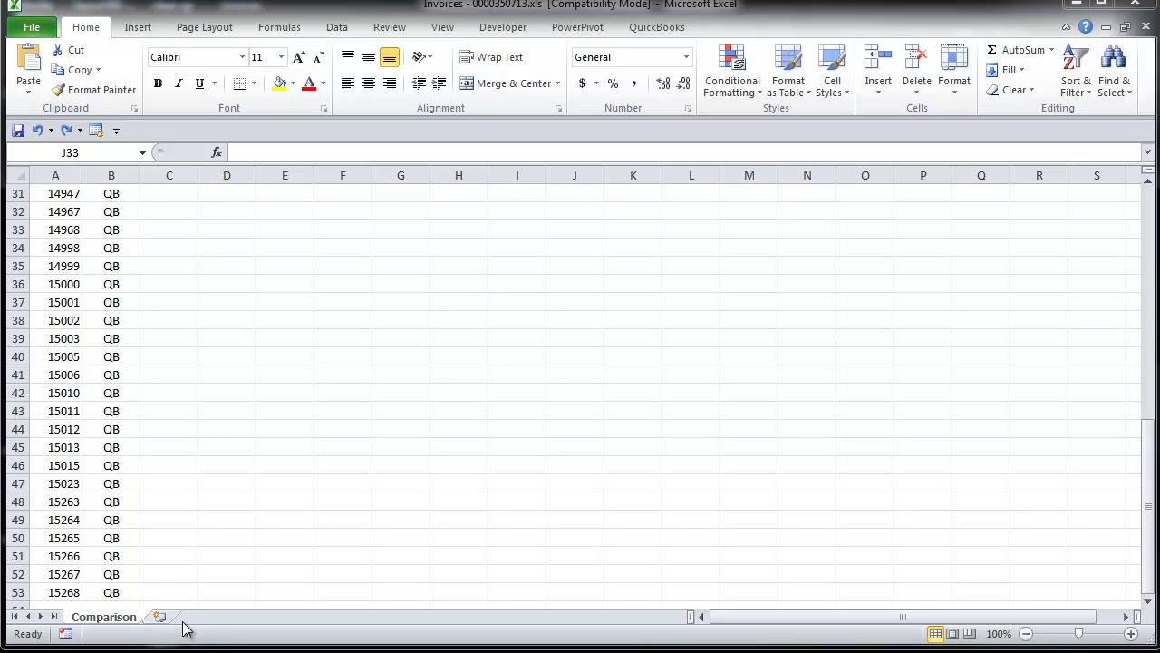
# Search the Start menu for cmd.
pyautogui.moveTo(55, 643)
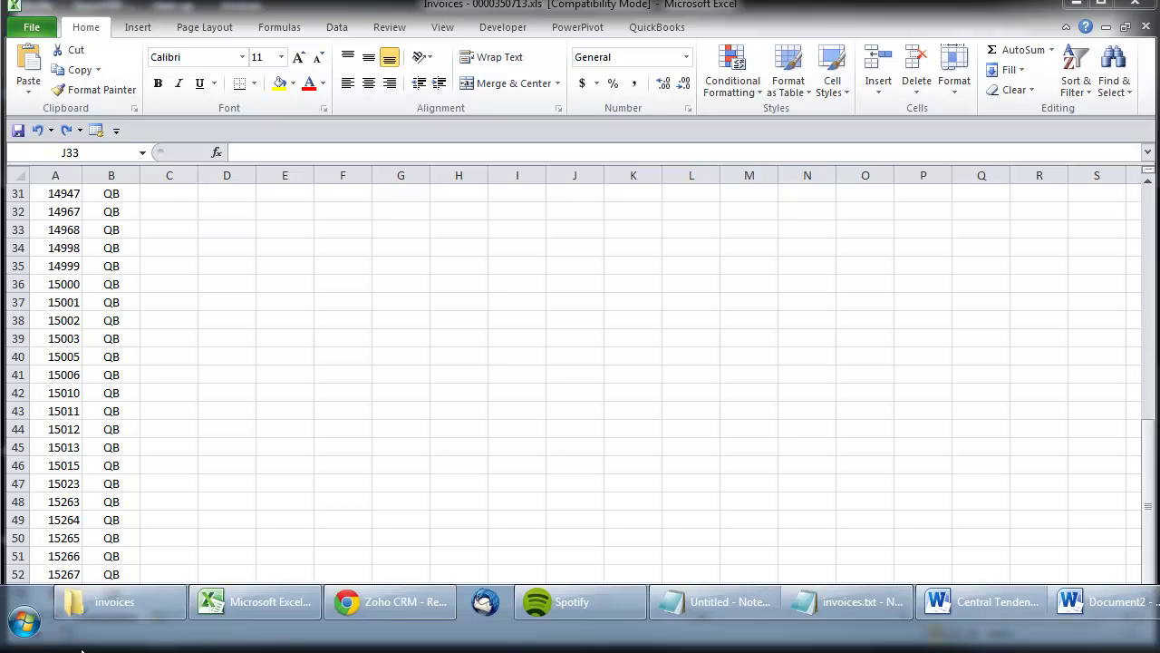
pyautogui.click(23, 627)
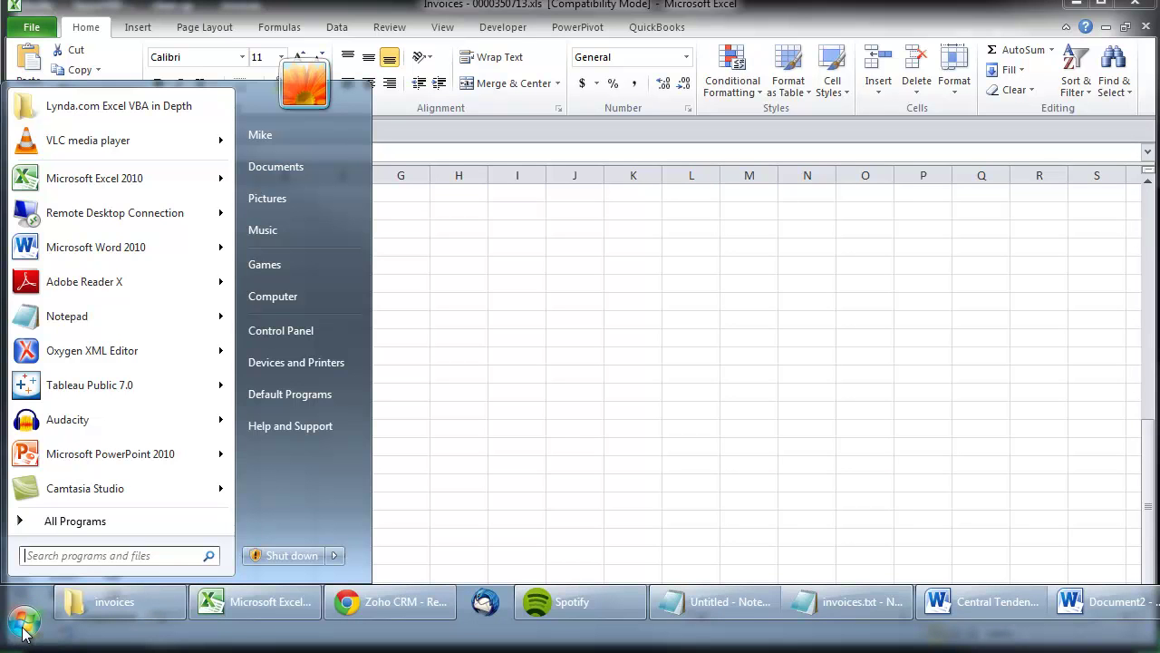
pyautogui.click(80, 557)
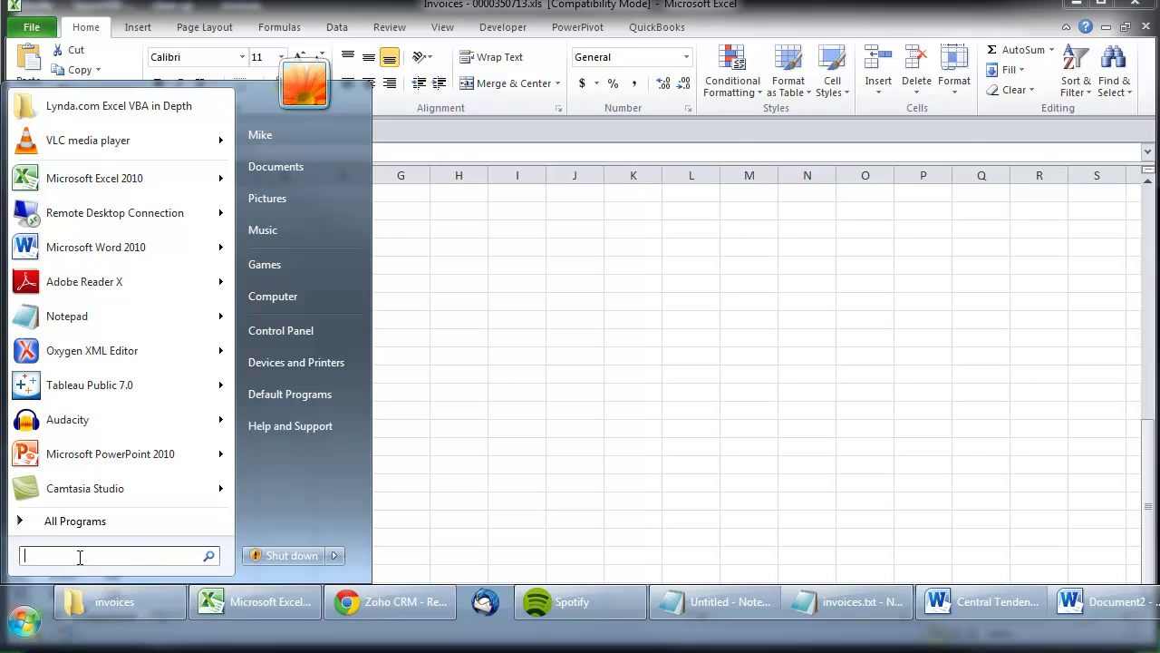
pyautogui.write('cmd')
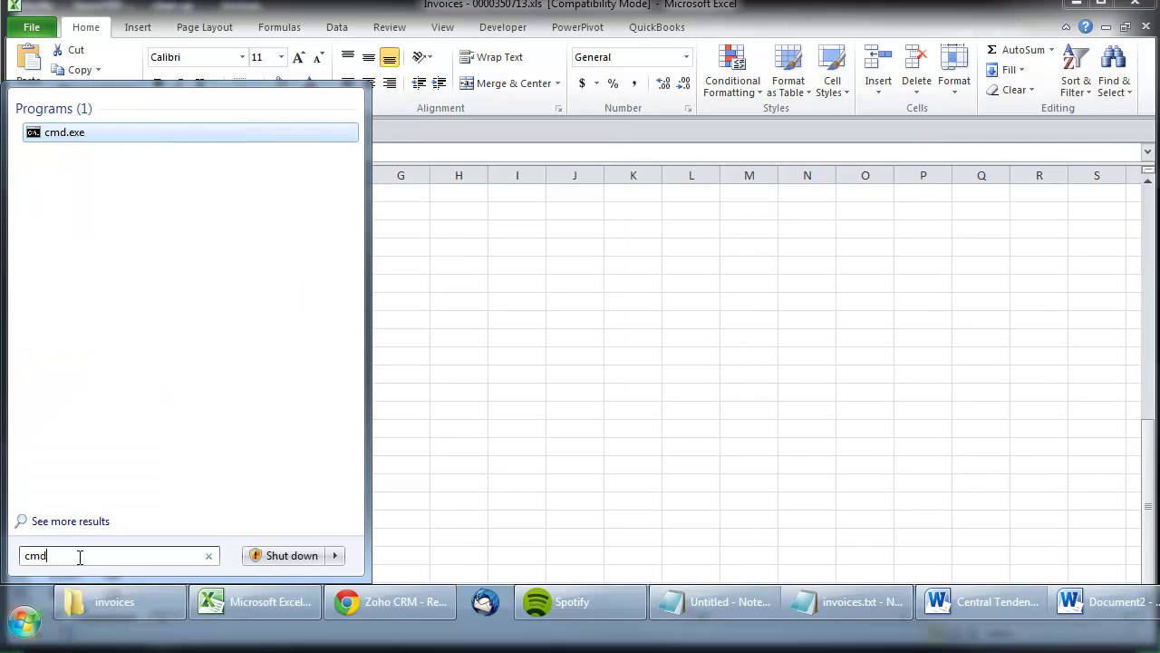
# Launch cmd.exe and move the console window fully onto the screen.
pyautogui.press('Return')
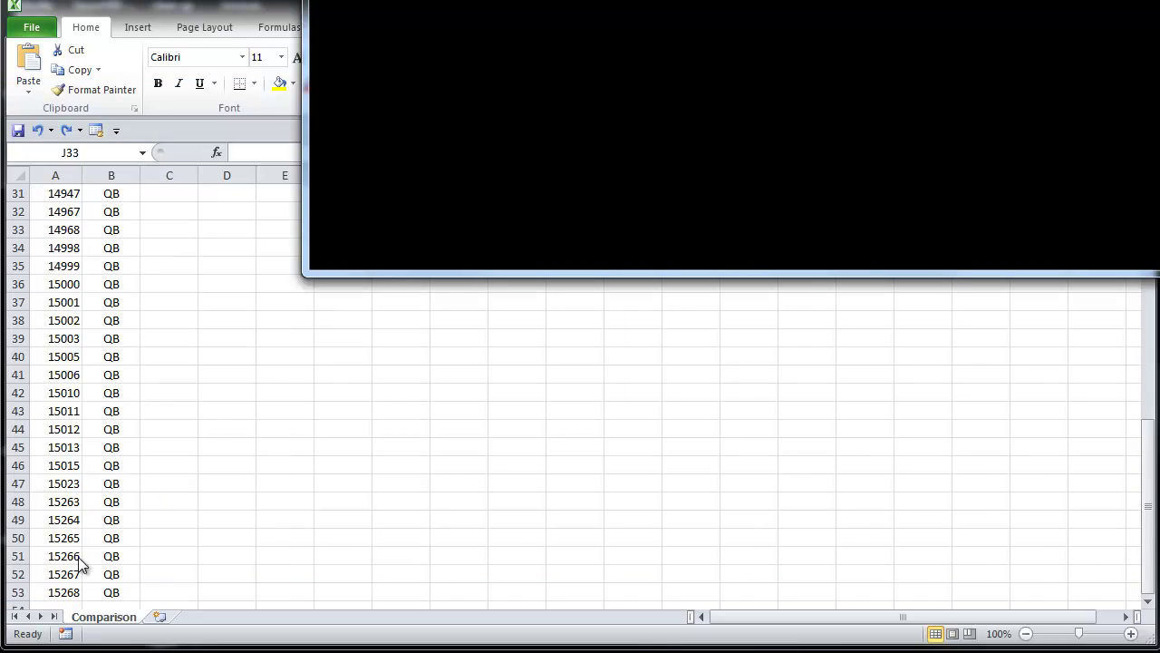
pyautogui.hotkey('alt', 'space')
pyautogui.press('m')
pyautogui.click(640, 48)
pyautogui.moveTo(645, 47); pyautogui.dragTo(643, 36)
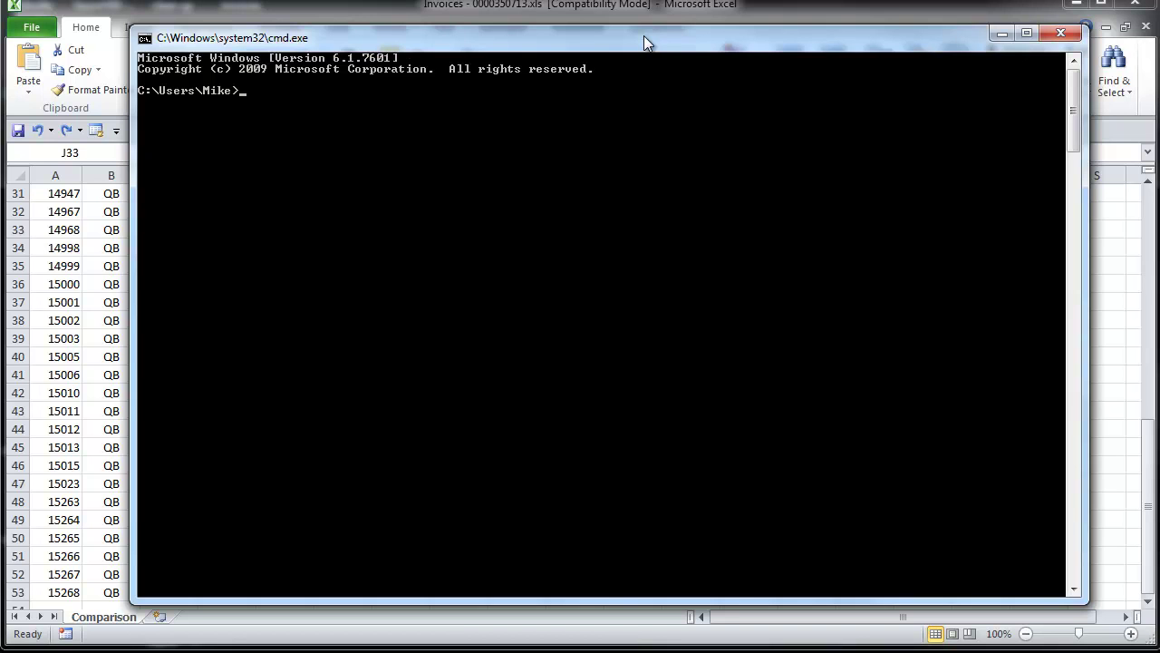
# Change into Desktop\invoices and run dir/b >invoices.txt to save the bare file list.
pyautogui.write('cd desktop')
pyautogui.press('Return')
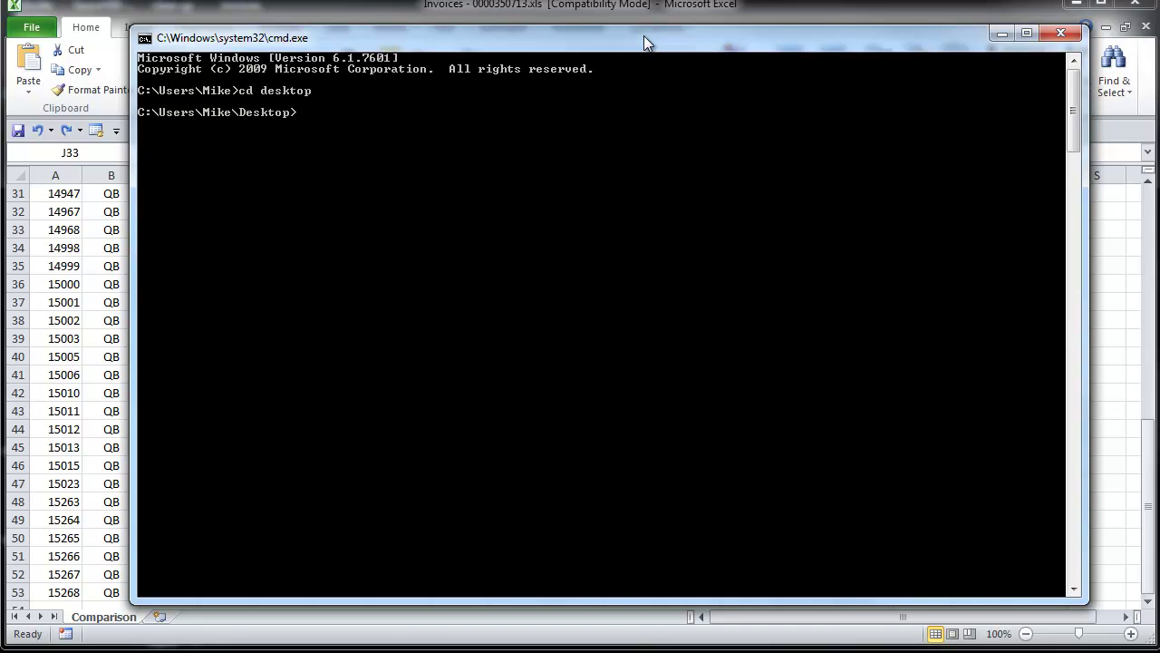
pyautogui.write('cd invoices')
pyautogui.press('Return')
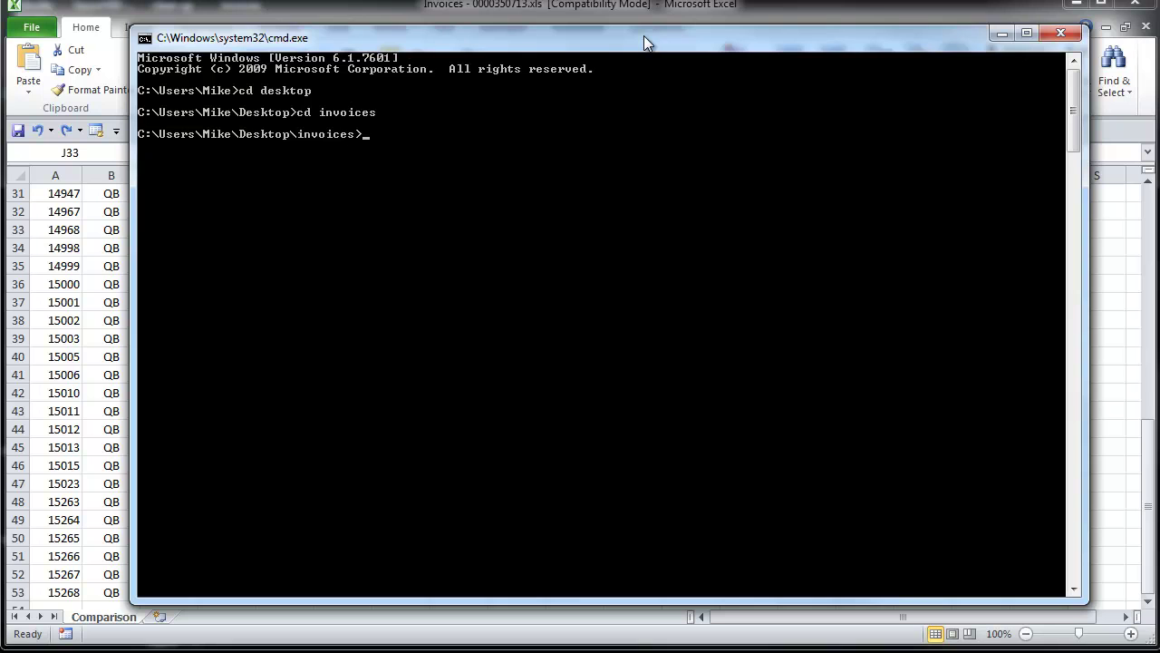
pyautogui.write('di')
pyautogui.write('r/b')
pyautogui.write('i')
pyautogui.write('nvoice')
pyautogui.write('s.tex')
pyautogui.write('x')
pyautogui.write('t')
pyautogui.press('Return')
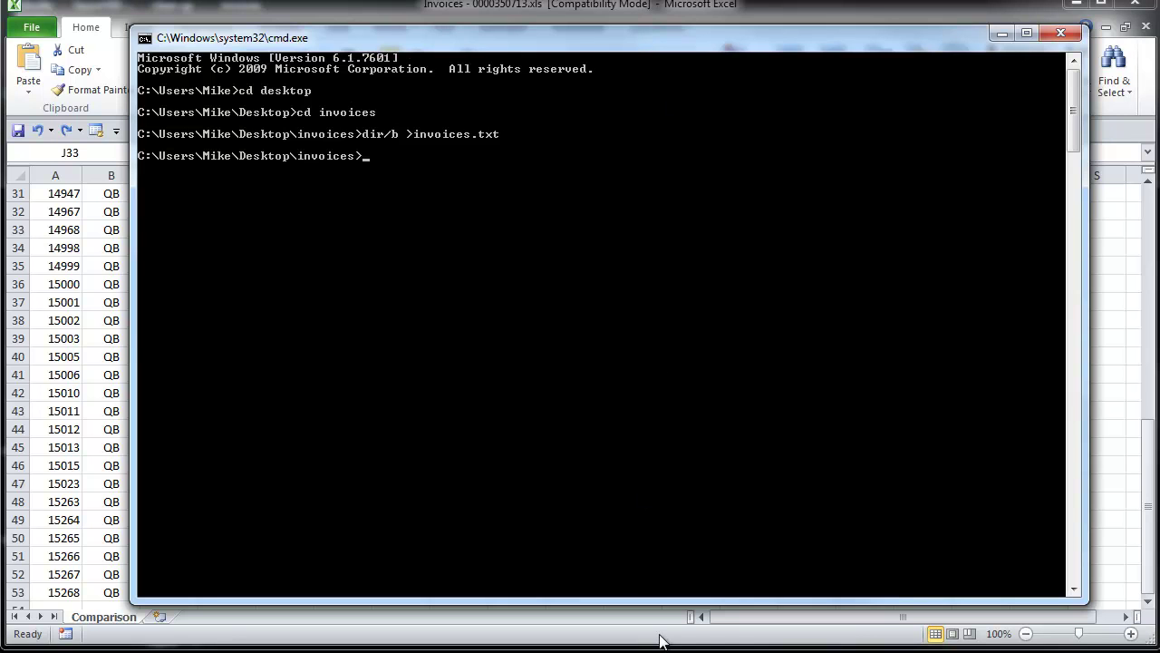
# Open invoices.txt in Notepad, select its PDF file names, and return to the Excel sheet.
pyautogui.click(91, 601)
pyautogui.doubleClick(426, 507)
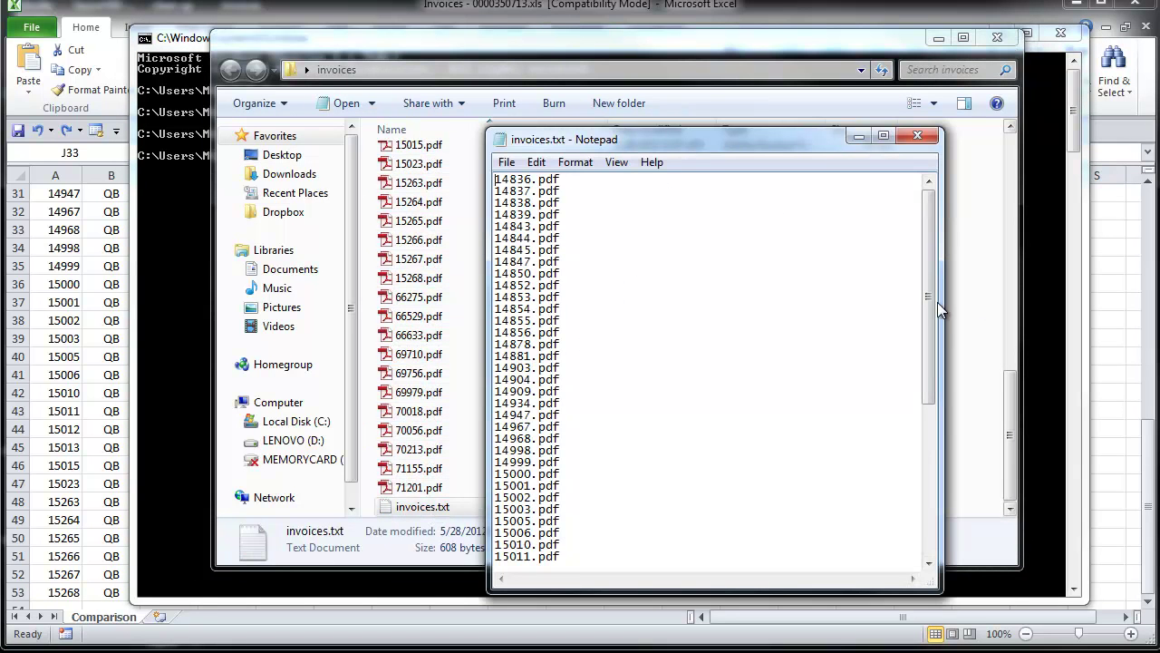
pyautogui.moveTo(932, 308); pyautogui.dragTo(932, 469)
pyautogui.moveTo(589, 530); pyautogui.dragTo(479, 9)
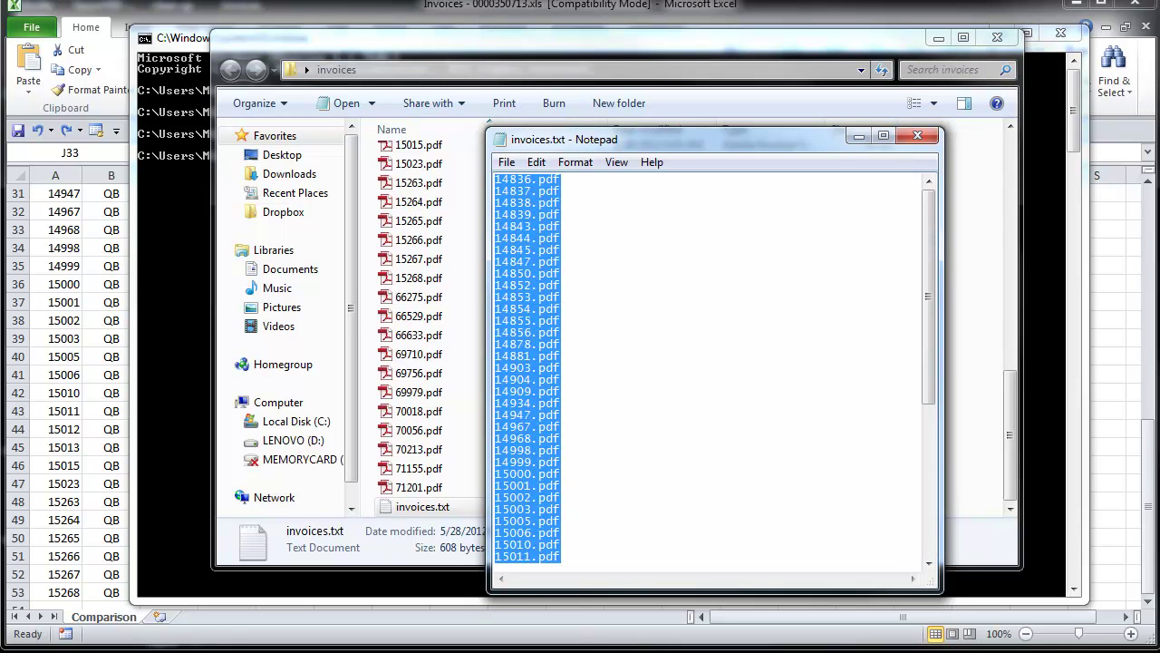
pyautogui.click(263, 603)
pyautogui.scroll(-4, 238, 448)
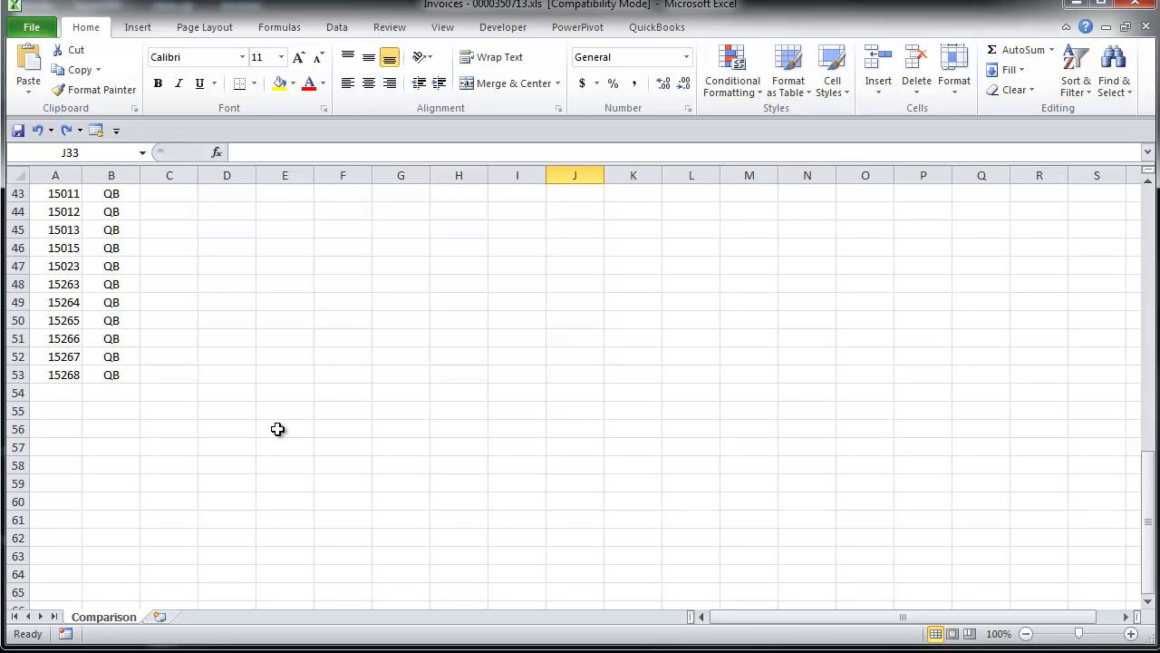
# Paste the PDF file names into column A starting at A54.
pyautogui.click(59, 396)
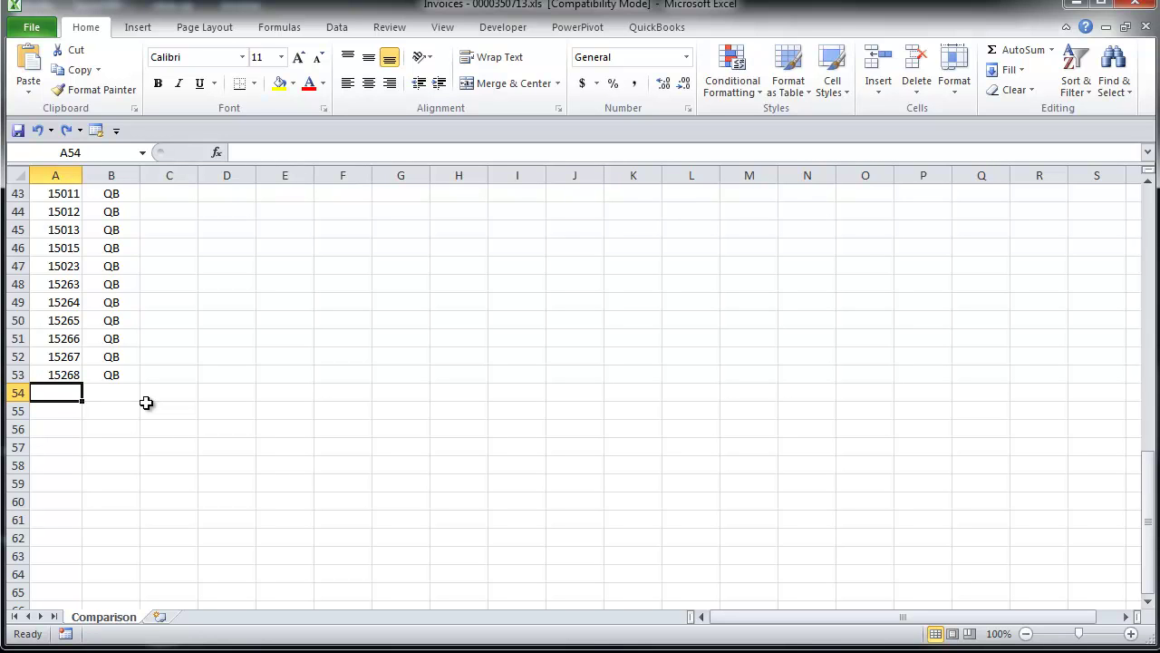
pyautogui.hotkey('ctrl', 'v')
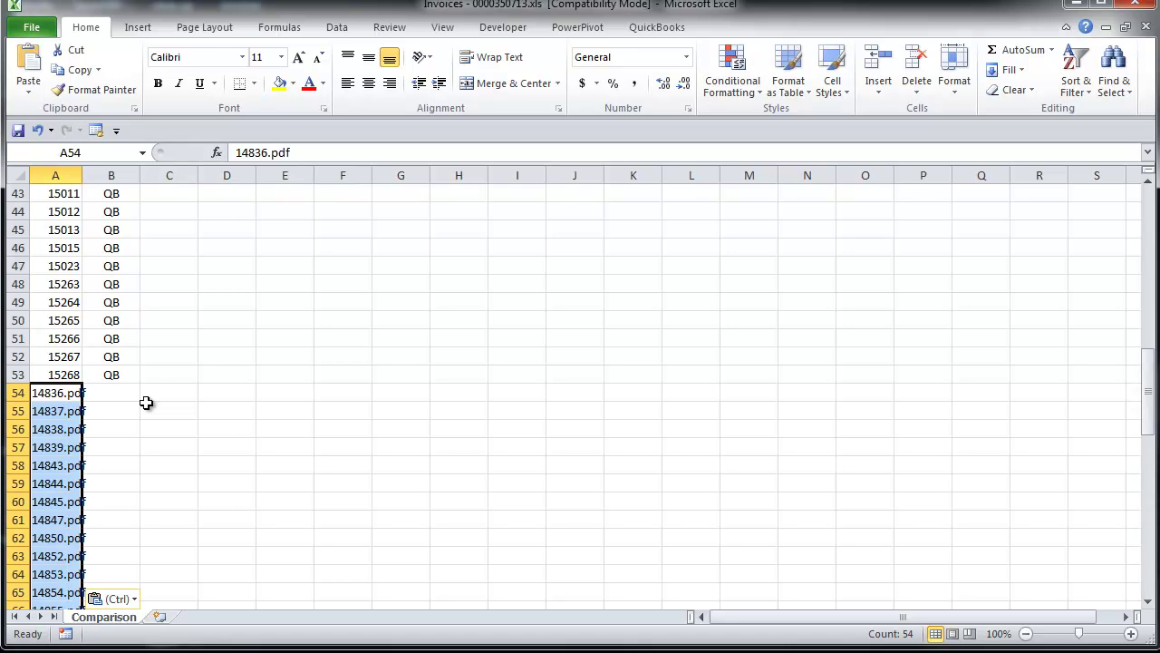
pyautogui.click(364, 388)
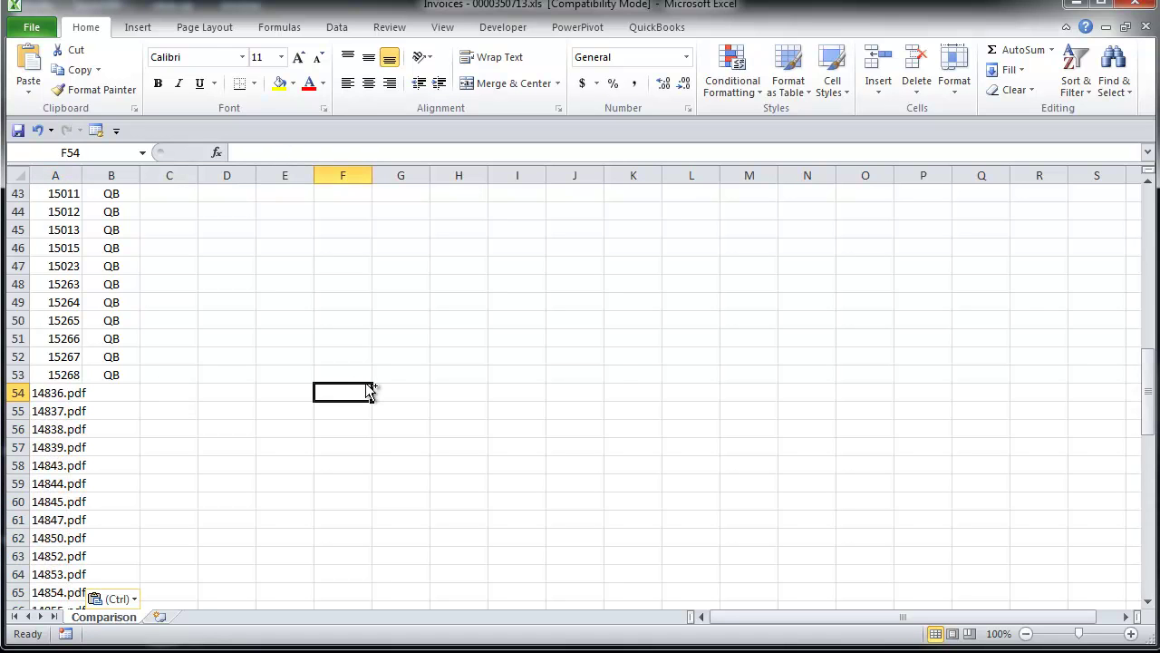
# Replace every '.pdf' with nothing so only the invoice numbers remain.
pyautogui.hotkey('ctrl', 'f')
pyautogui.click(691, 359)
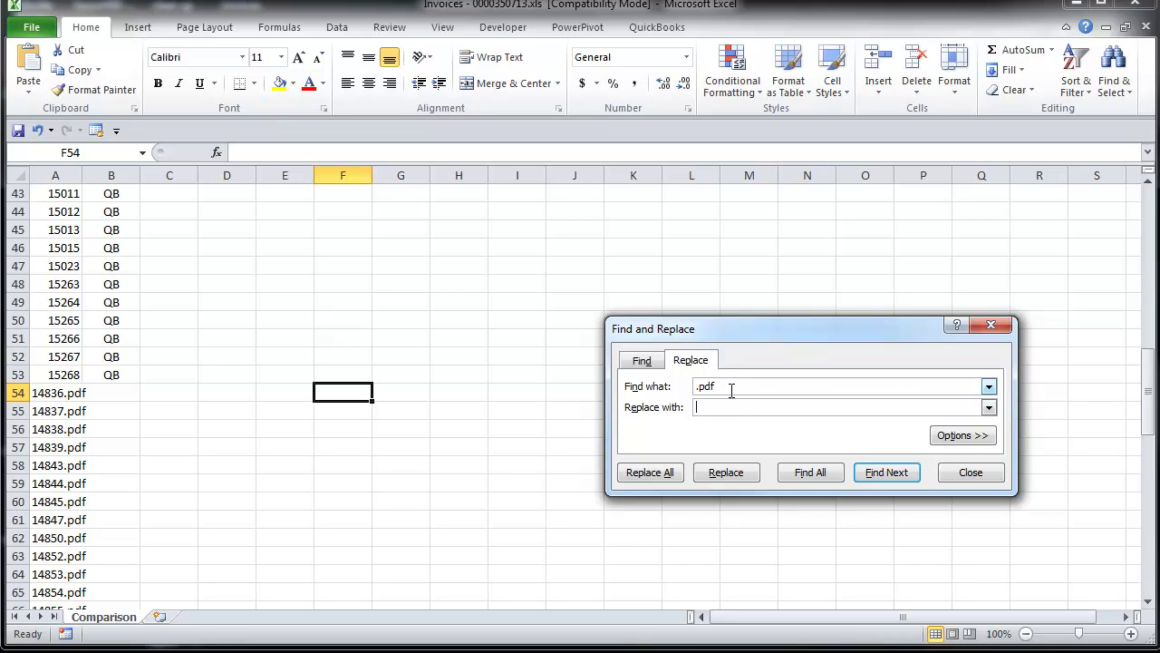
pyautogui.moveTo(719, 388); pyautogui.dragTo(675, 388)
pyautogui.write('.pdf')
pyautogui.click(716, 408)
pyautogui.click(670, 480)
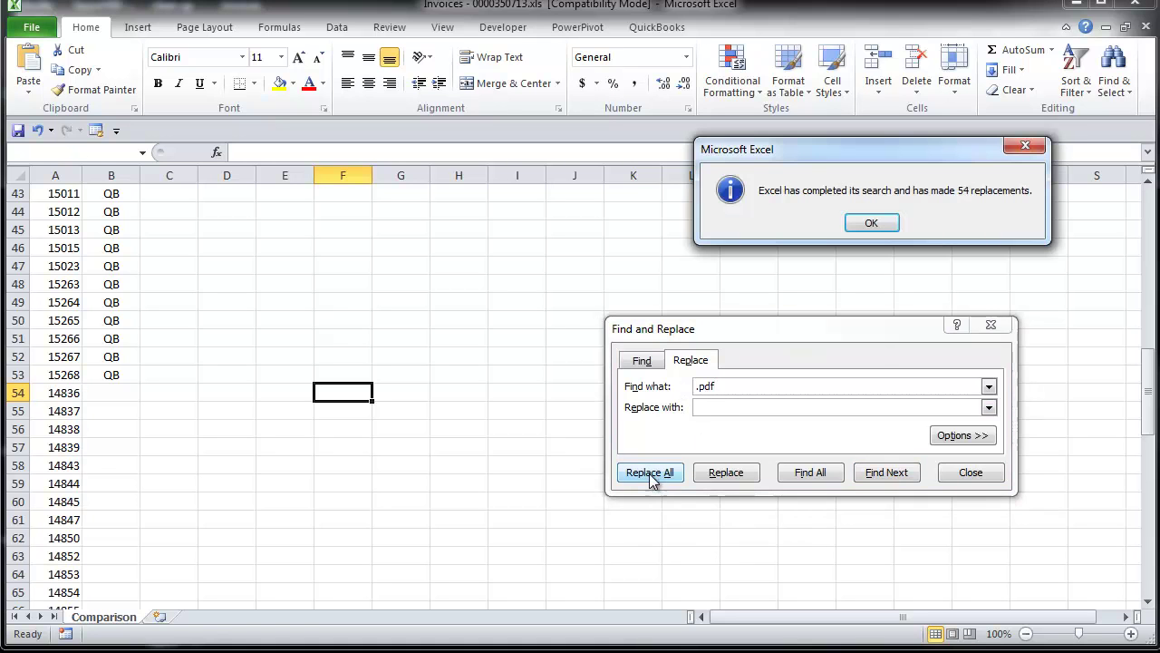
pyautogui.click(872, 223)
pyautogui.click(970, 473)
pyautogui.click(635, 374)
# Enter PC in B54 and fill it down beside all the PDF invoice numbers.
pyautogui.click(129, 397)
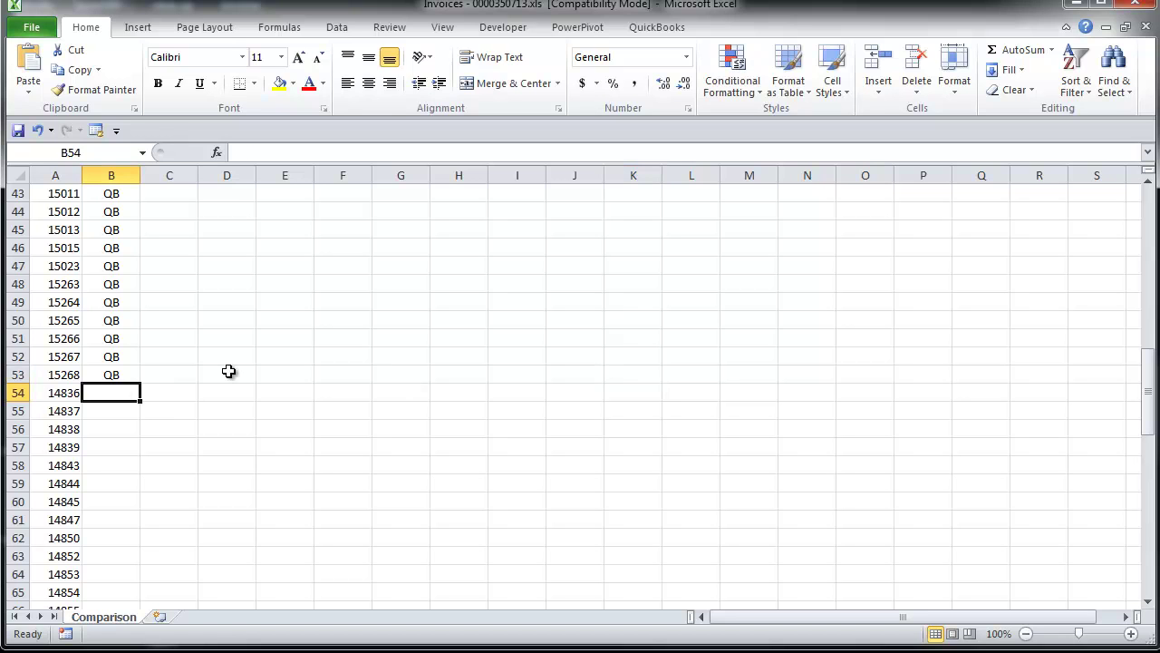
pyautogui.write('PC')
pyautogui.press('Return')
pyautogui.click(128, 399)
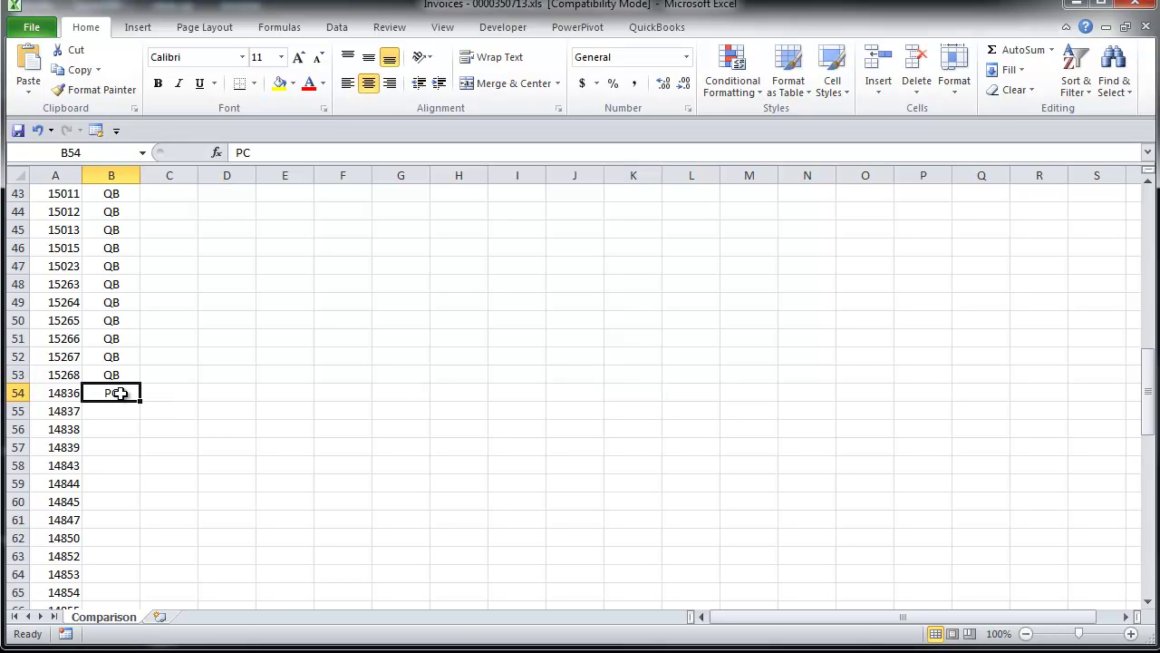
pyautogui.doubleClick(139, 401)
pyautogui.moveTo(1149, 426); pyautogui.dragTo(1149, 193)
pyautogui.click(77, 212)
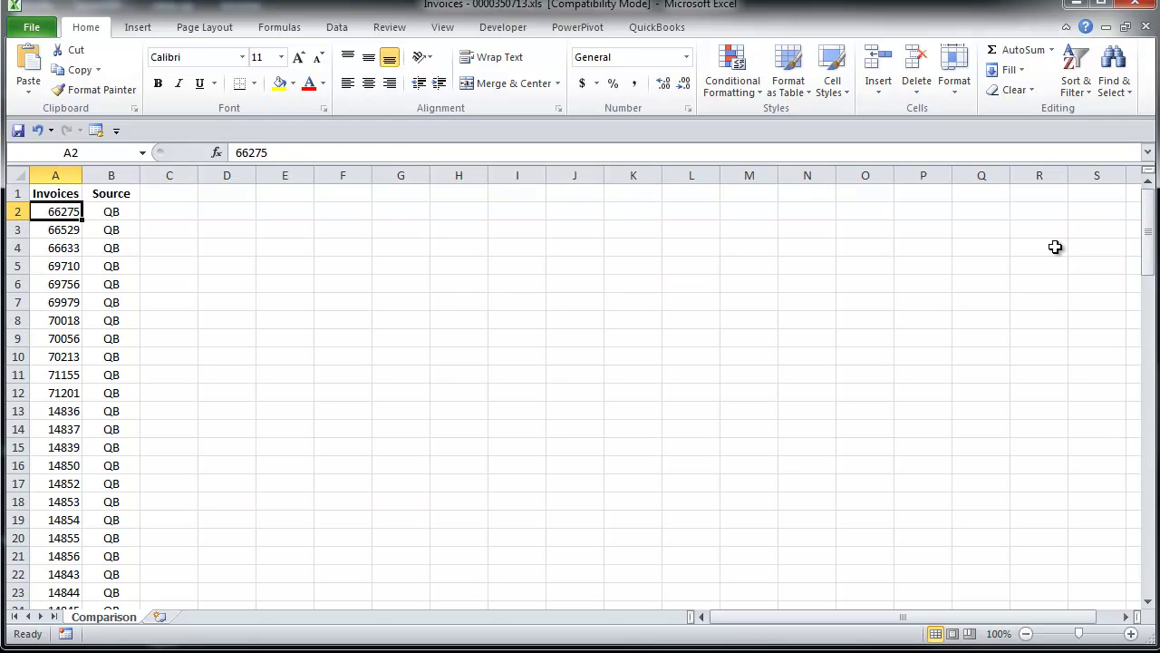
# Apply Duplicate Values highlighting (Light Red Fill with Dark Red Text) to A2 down to A107.
pyautogui.hotkey('ctrl', 'shift', 'Down')
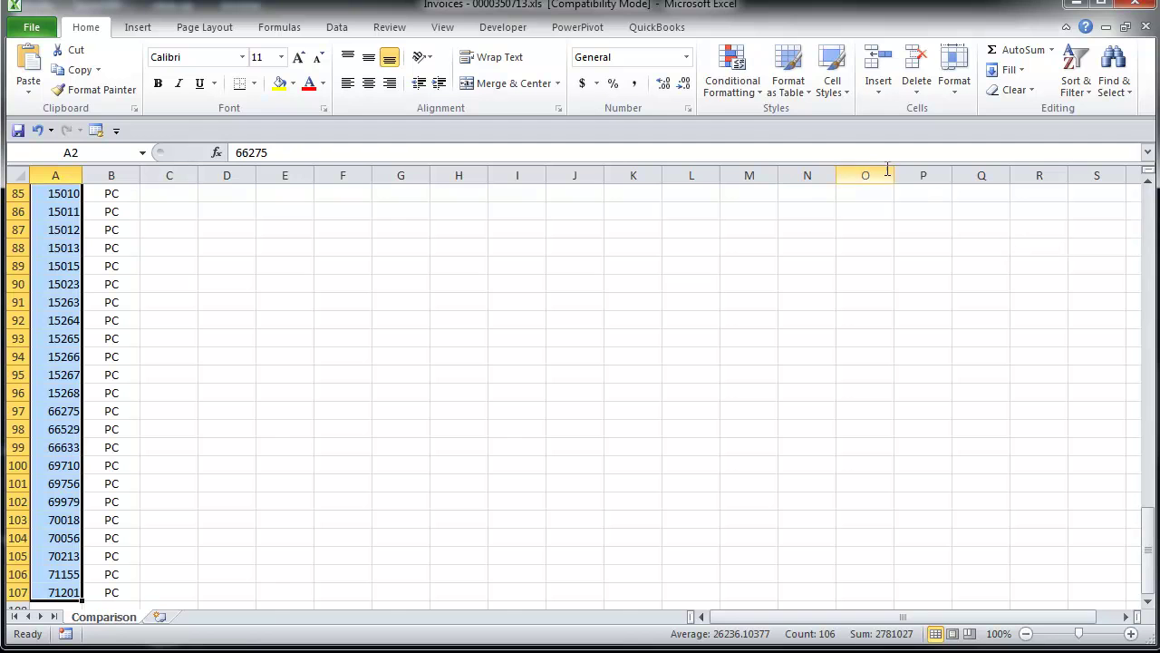
pyautogui.click(757, 94)
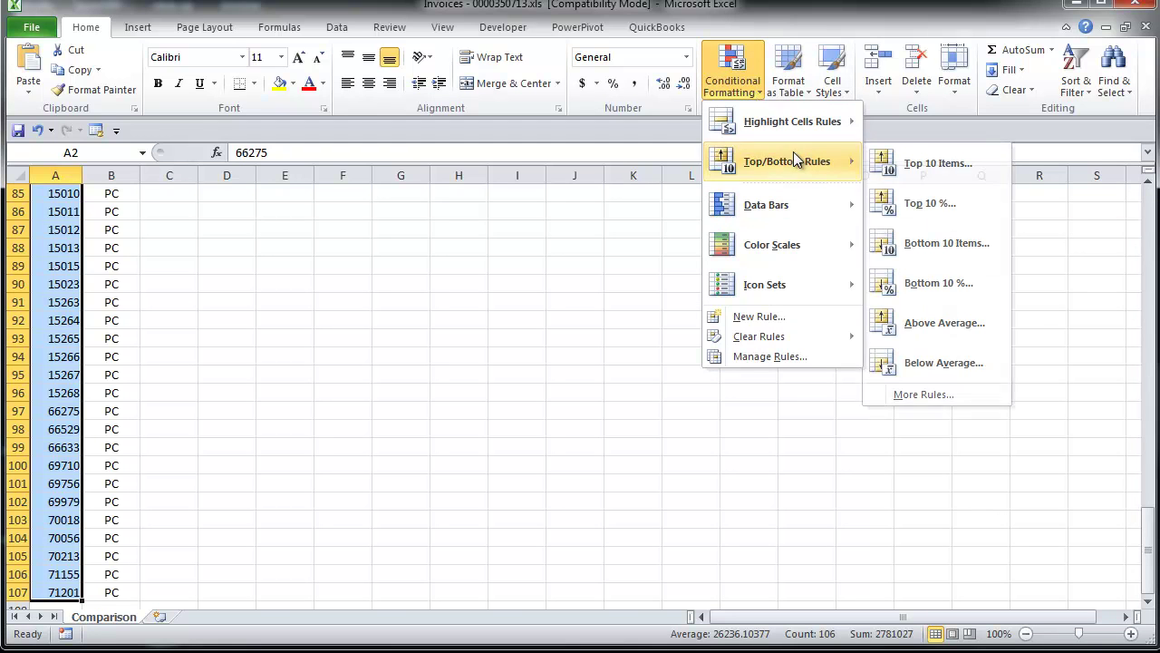
pyautogui.moveTo(797, 120)
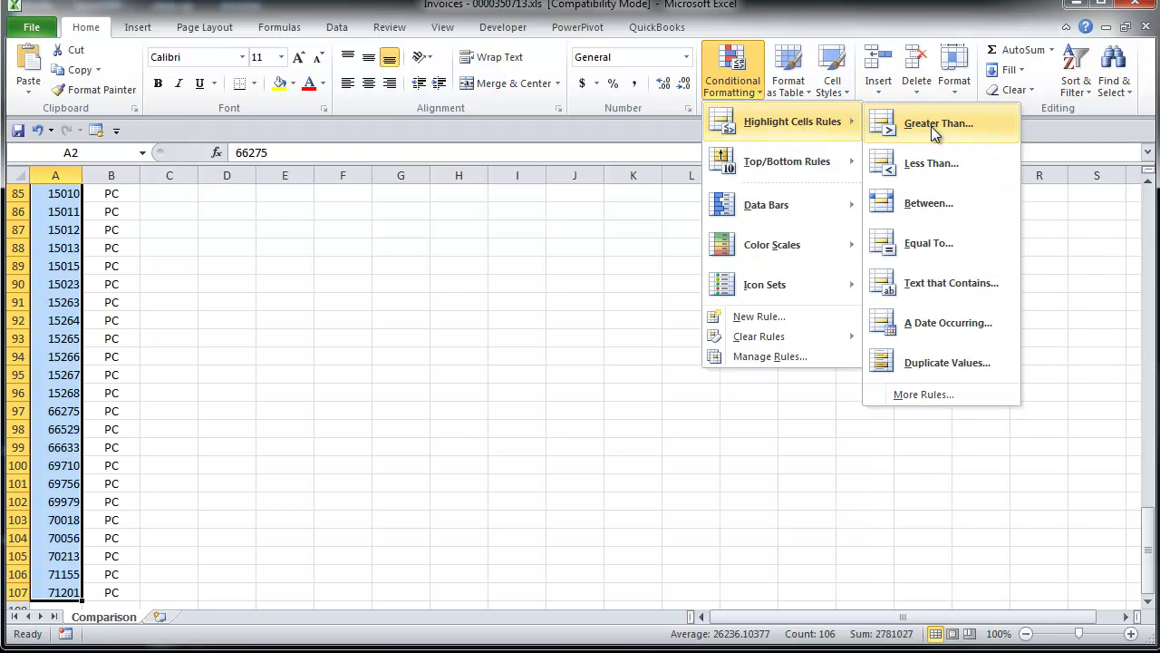
pyautogui.click(965, 362)
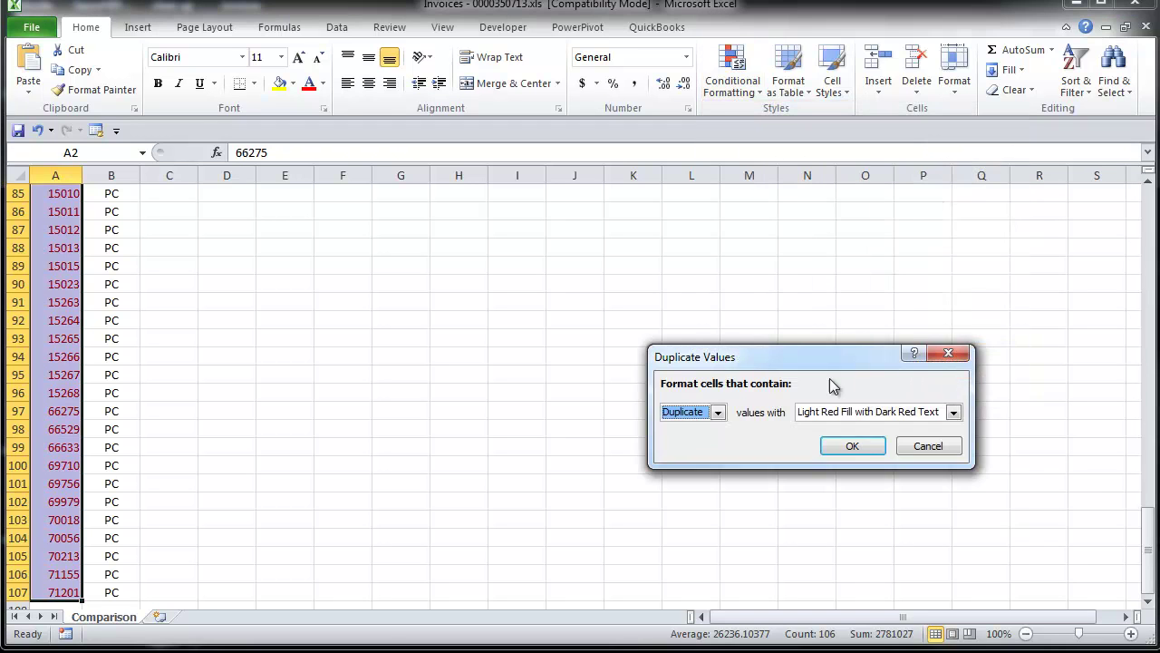
pyautogui.click(870, 448)
pyautogui.click(778, 395)
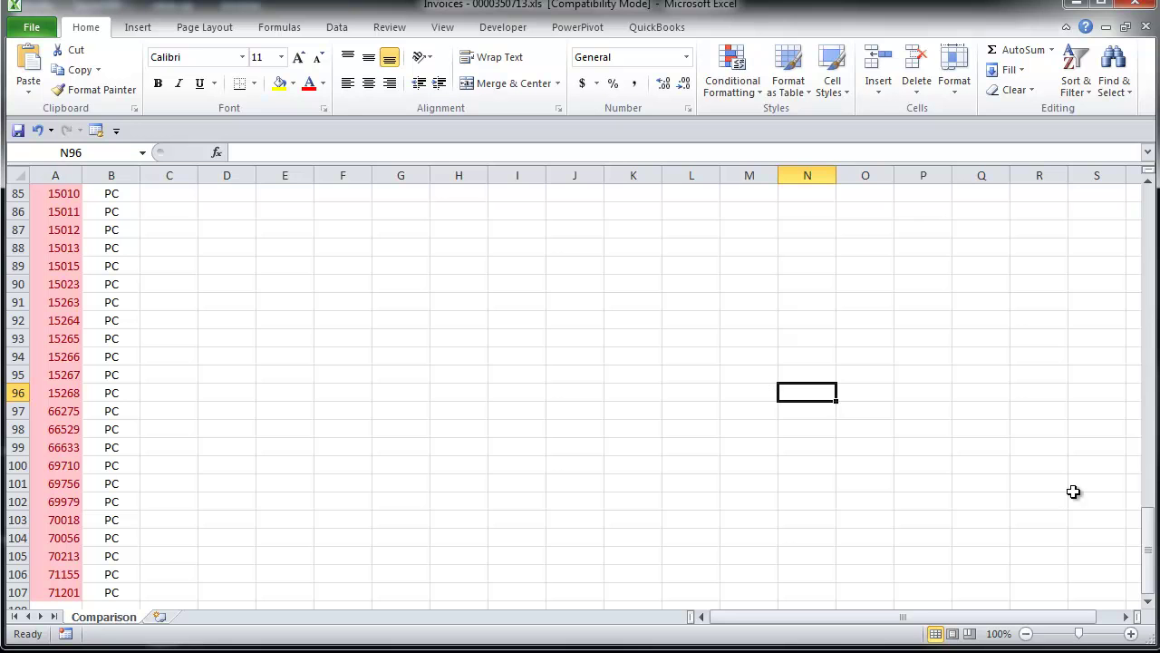
pyautogui.moveTo(1151, 562); pyautogui.dragTo(1148, 213)
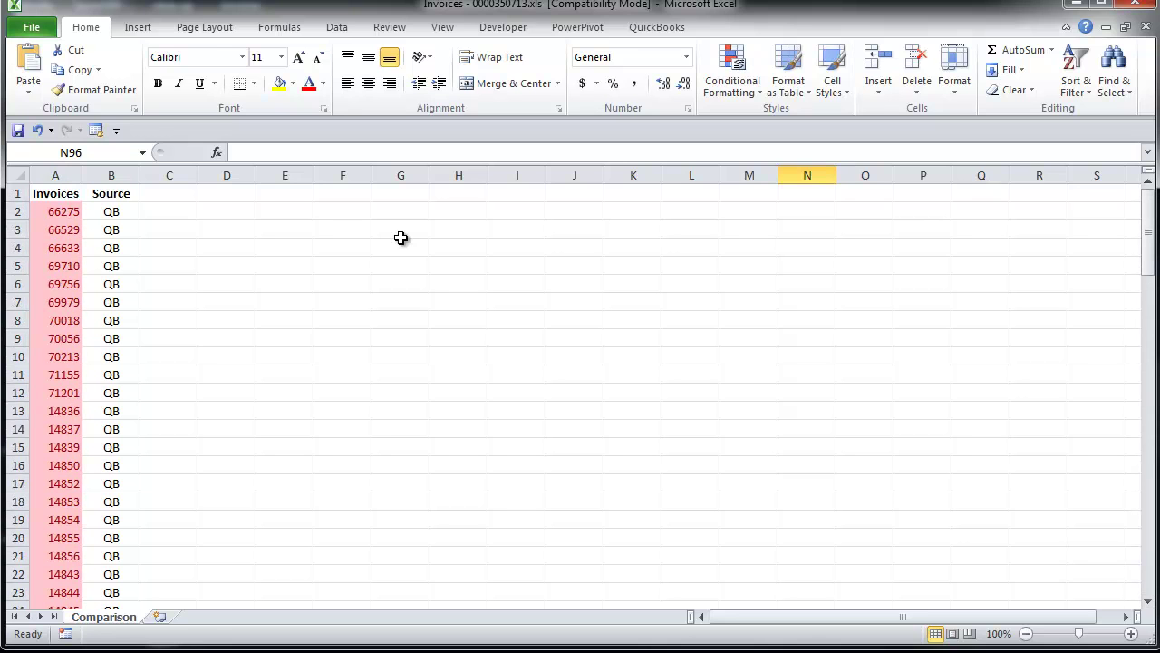
# Add header filters and sort the Invoices column by cell colour with No Fill on top.
pyautogui.click(78, 196)
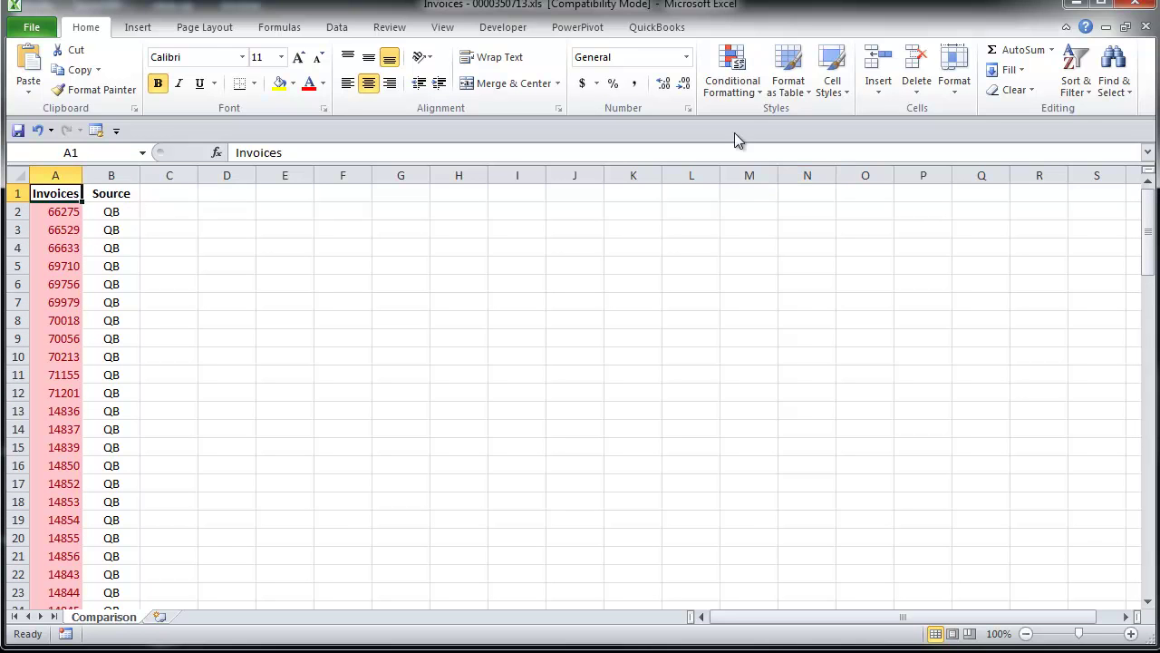
pyautogui.click(1077, 95)
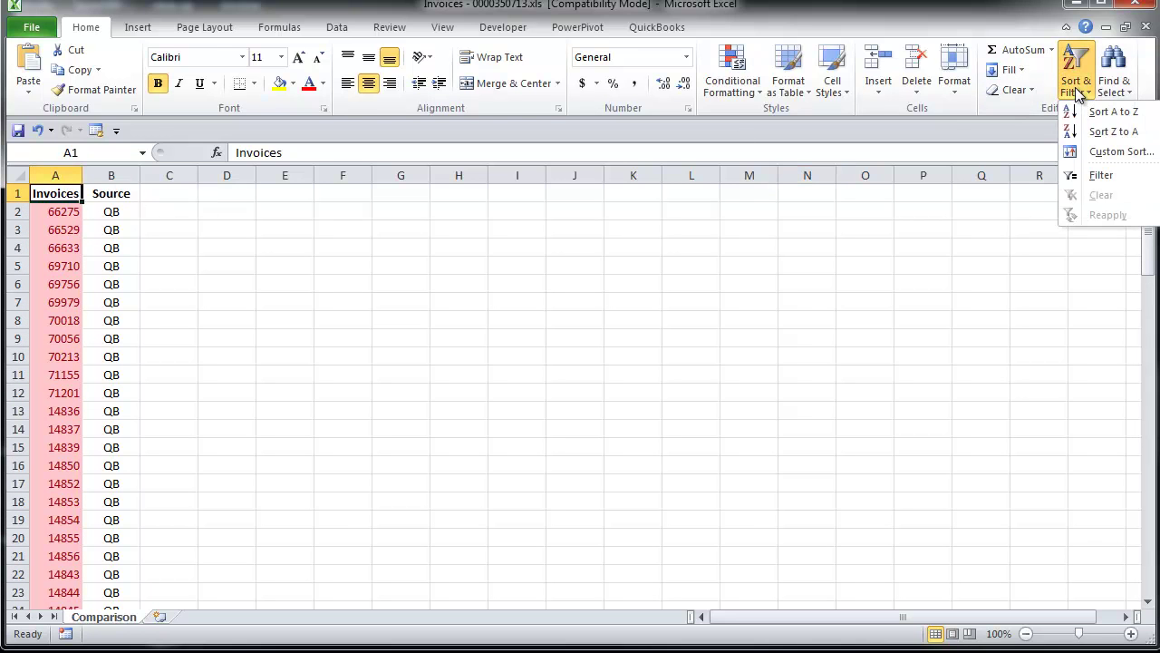
pyautogui.click(1078, 175)
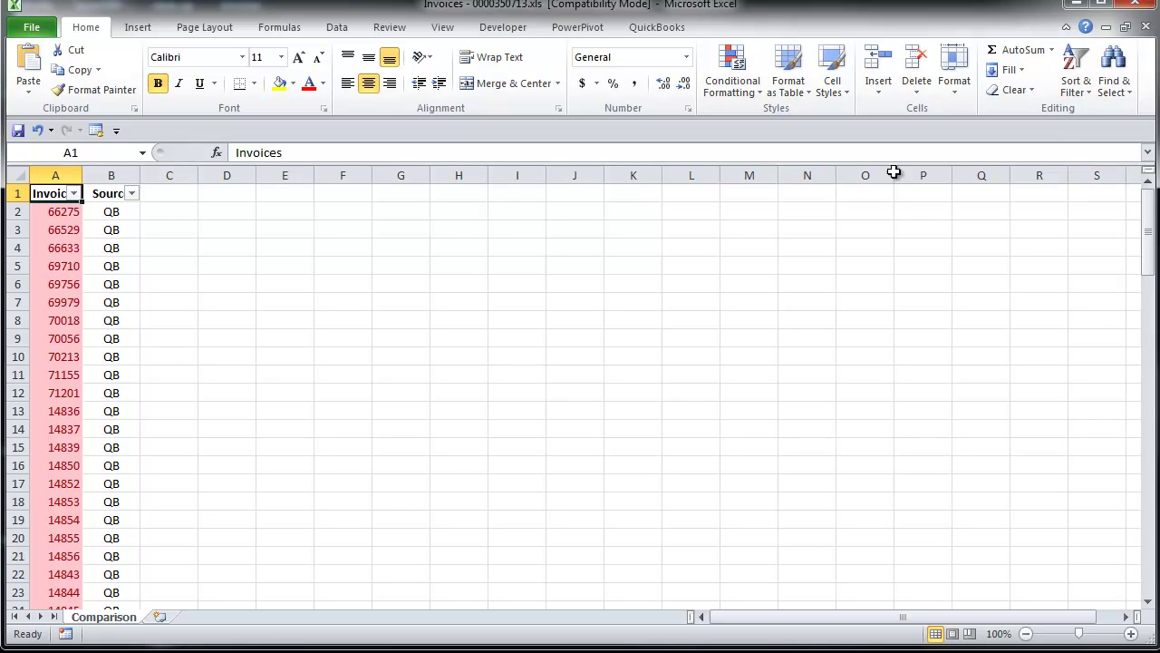
pyautogui.click(73, 194)
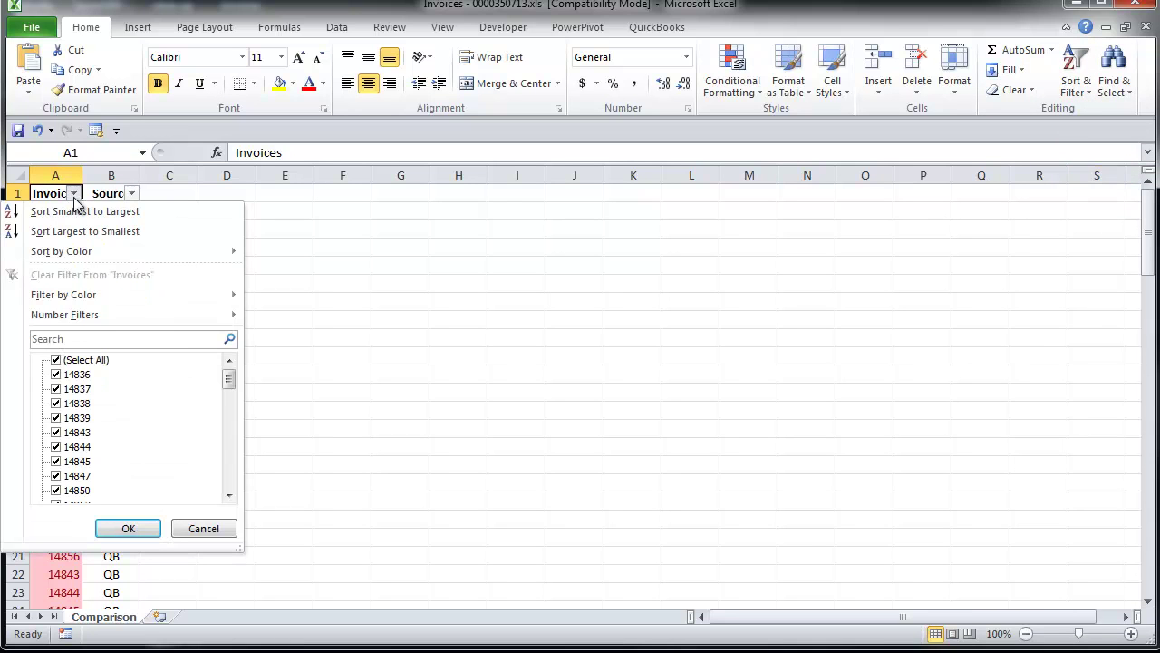
pyautogui.moveTo(83, 256)
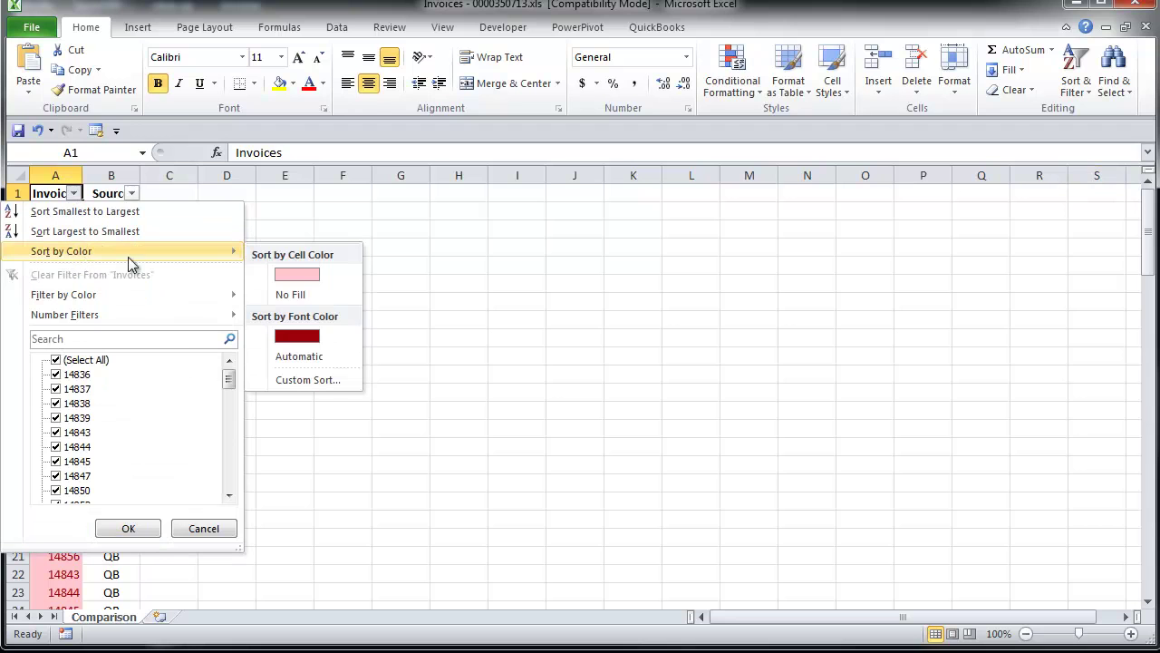
pyautogui.click(307, 295)
pyautogui.click(310, 299)
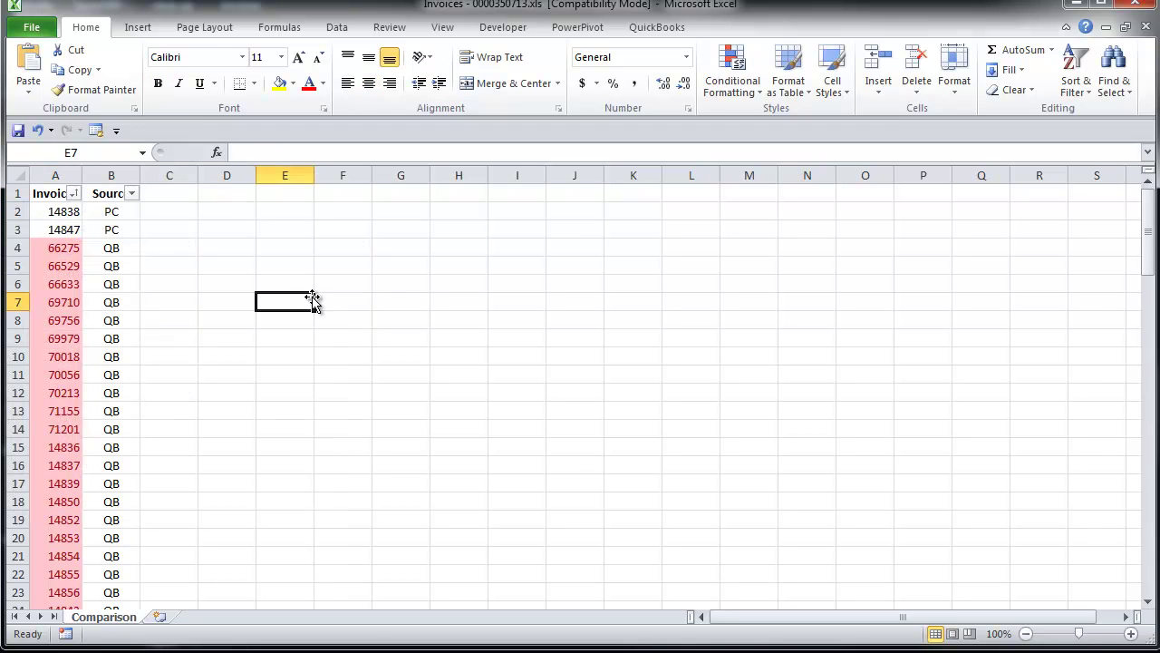